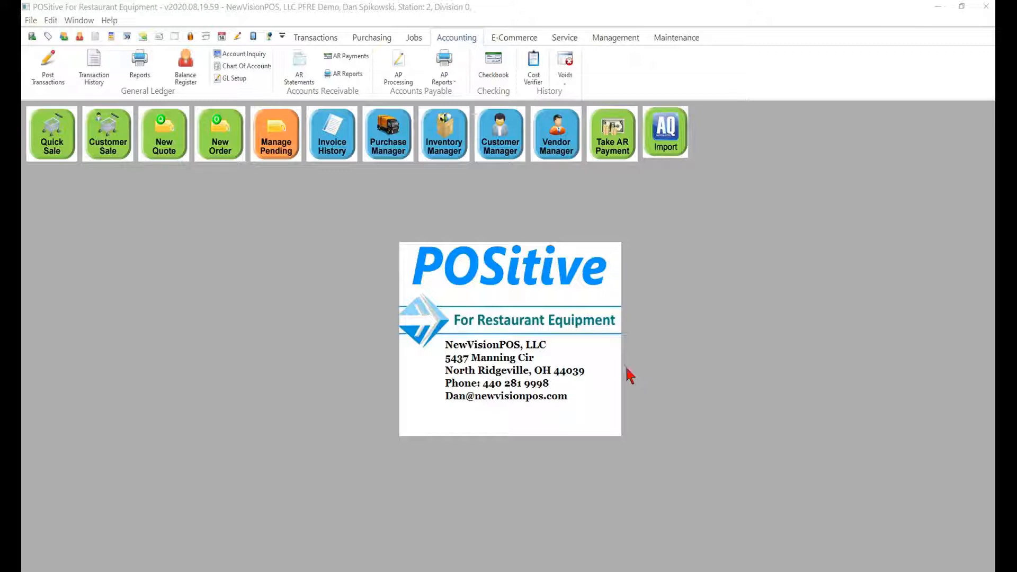
# Step: Create a new purchase order for the vendor Cleveland Range
pyautogui.click(374, 35)
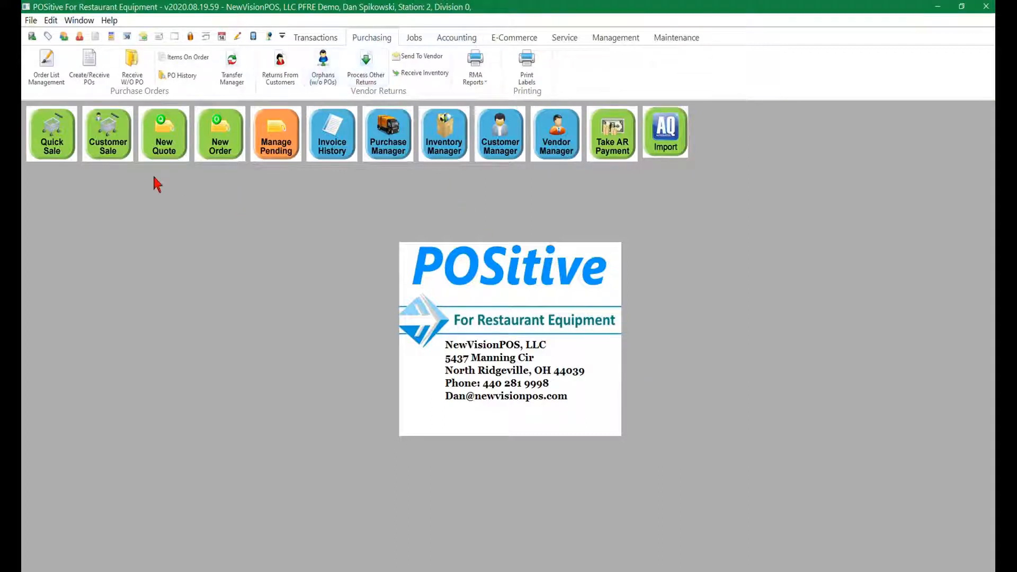
pyautogui.click(92, 59)
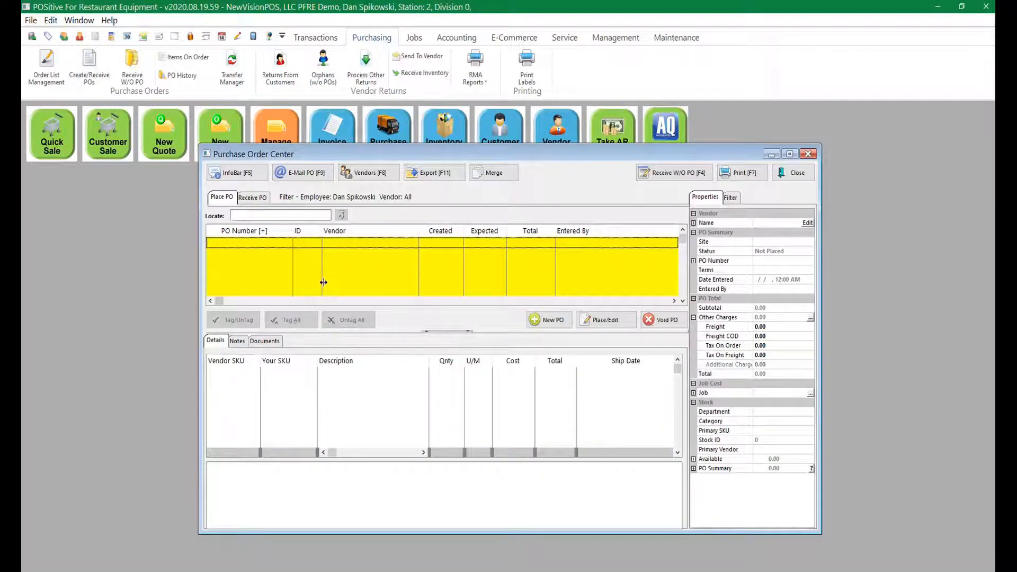
pyautogui.click(555, 318)
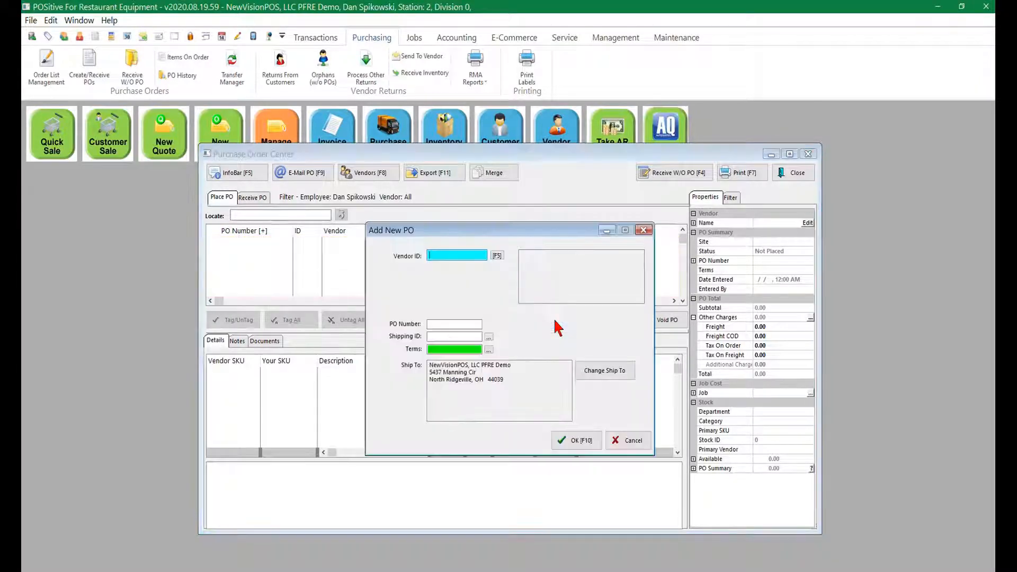
pyautogui.click(497, 256)
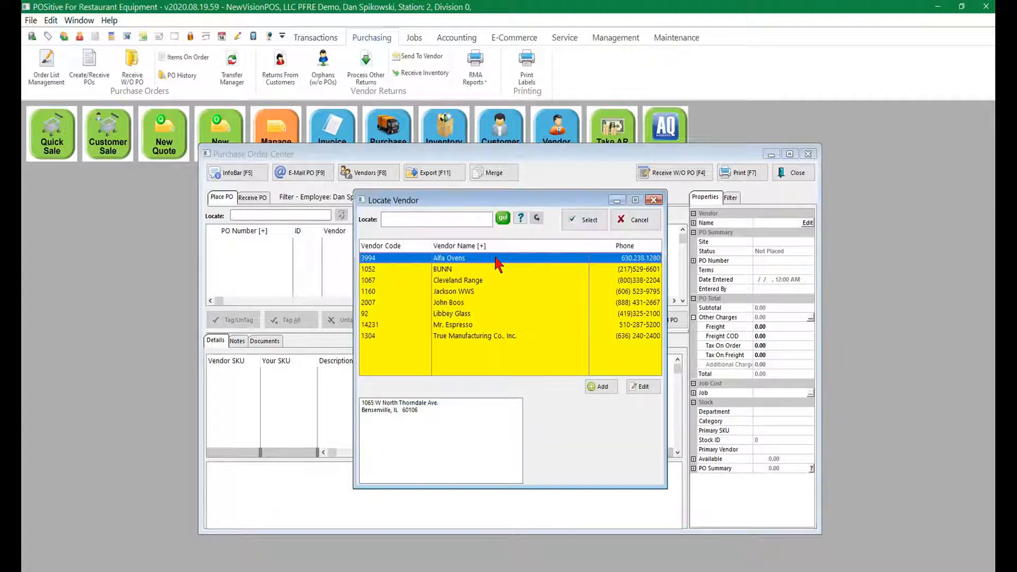
pyautogui.click(470, 283)
pyautogui.click(583, 220)
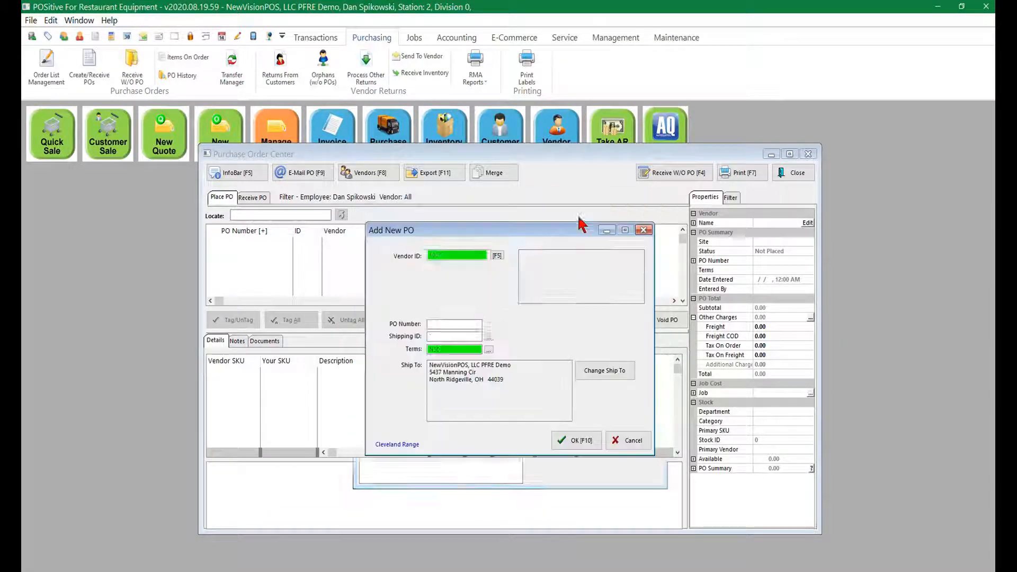
pyautogui.click(582, 440)
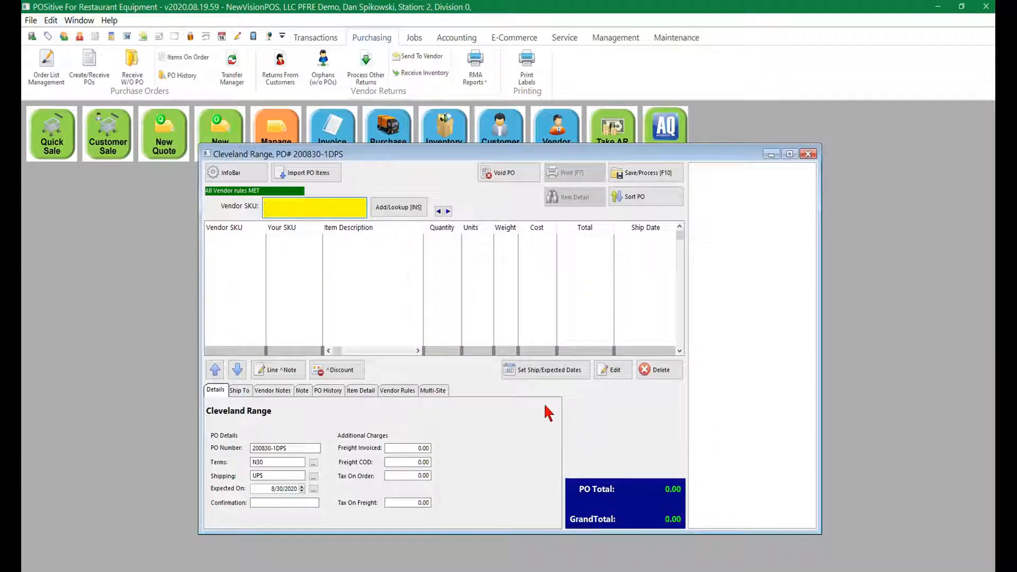
# Step: Add one PP25 perforated steam table pan at cost 173.25 to the purchase order and place the order
pyautogui.click(402, 207)
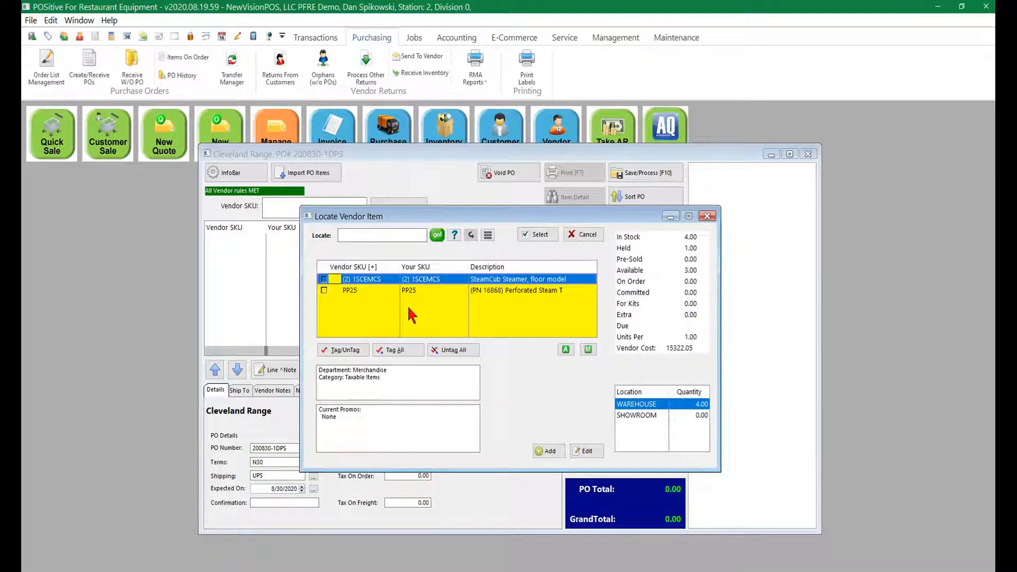
pyautogui.click(497, 291)
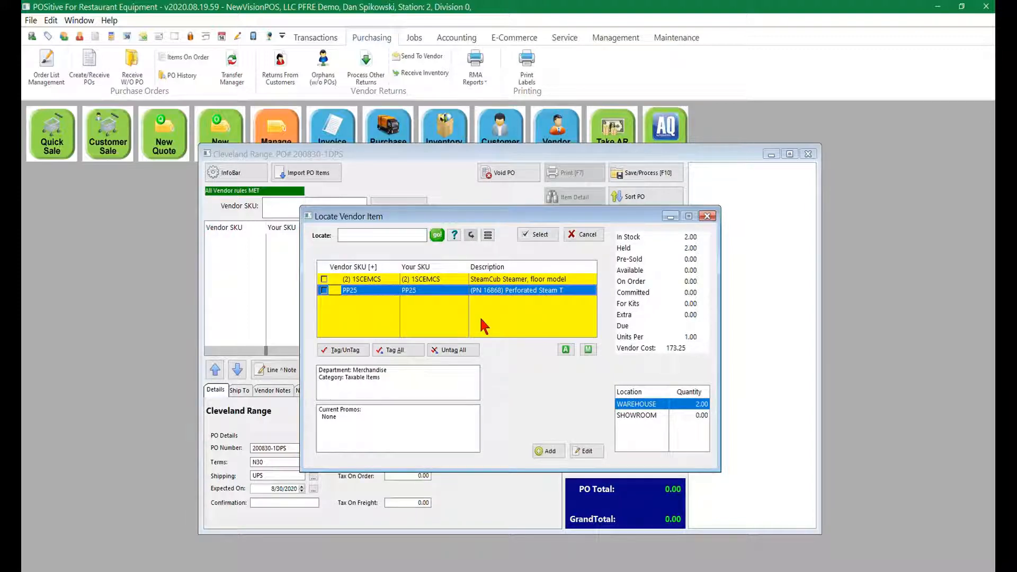
pyautogui.click(535, 235)
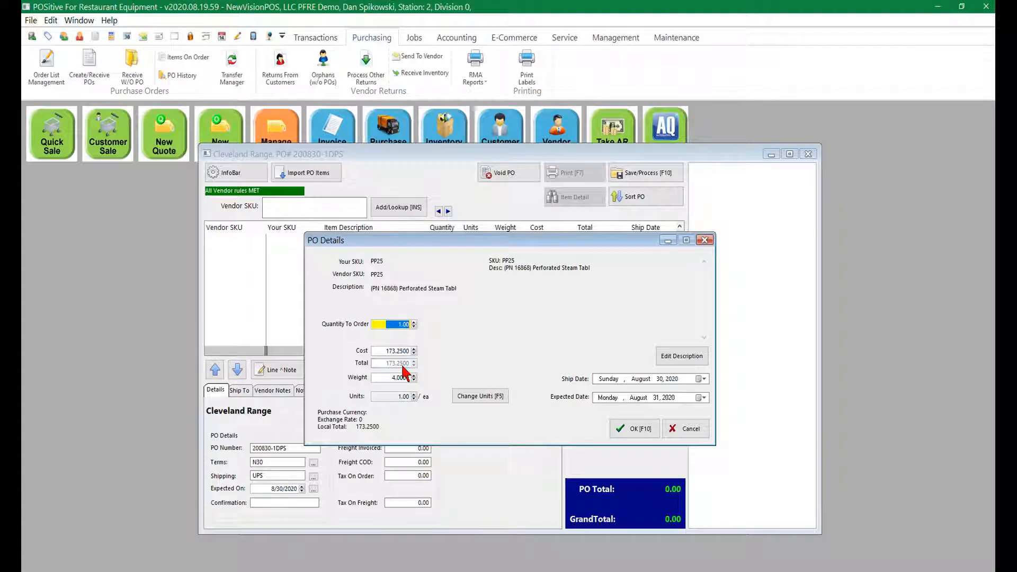
pyautogui.click(639, 430)
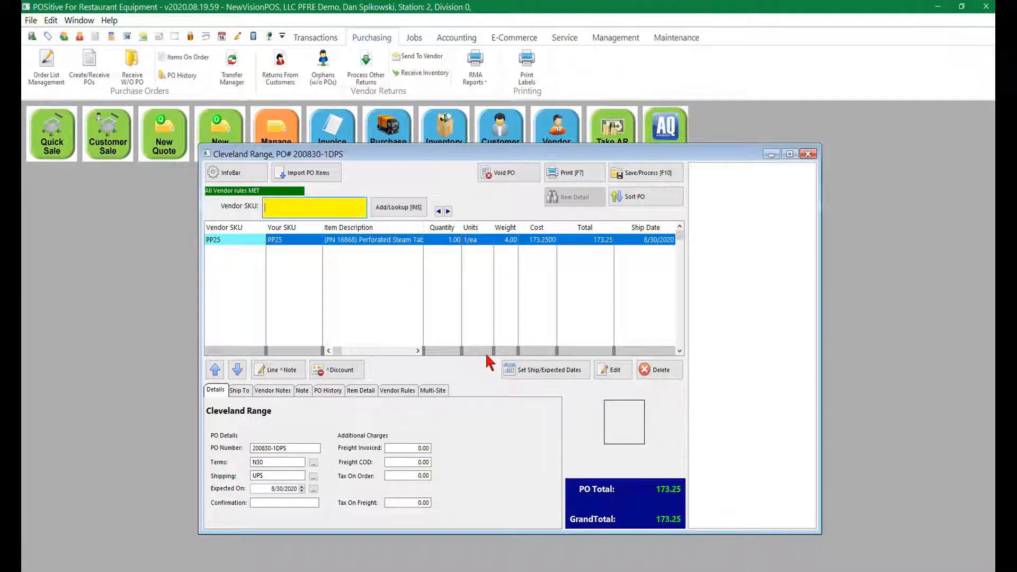
pyautogui.click(640, 175)
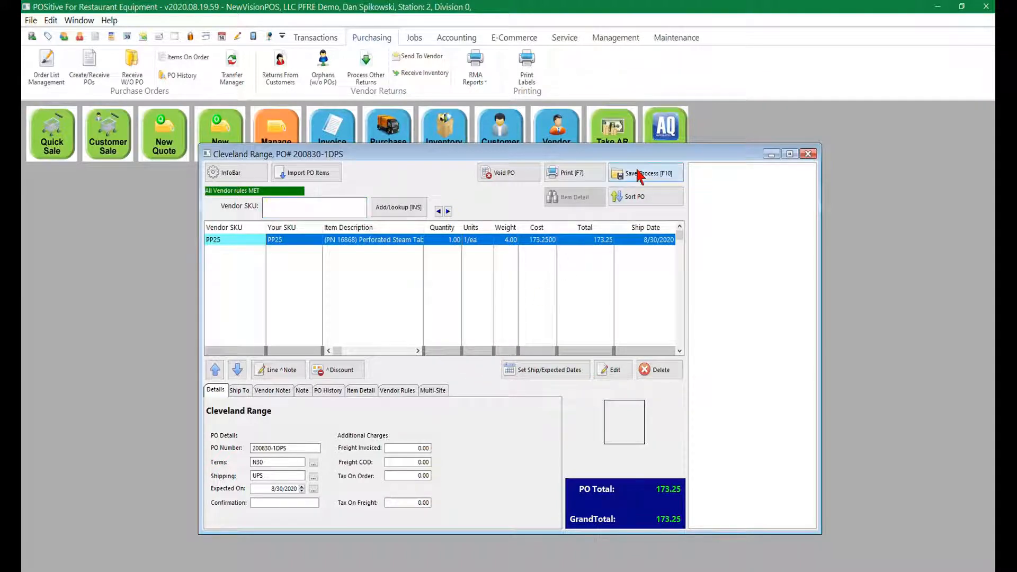
pyautogui.click(510, 367)
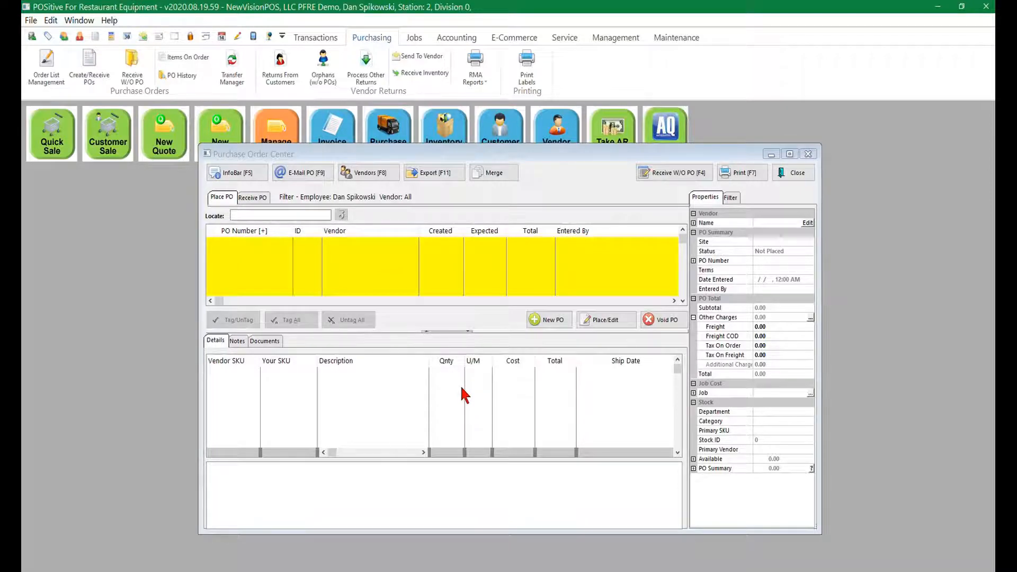
# Step: Open the placed Cleveland Range purchase order for receiving and enter the vendor invoice number
pyautogui.click(253, 200)
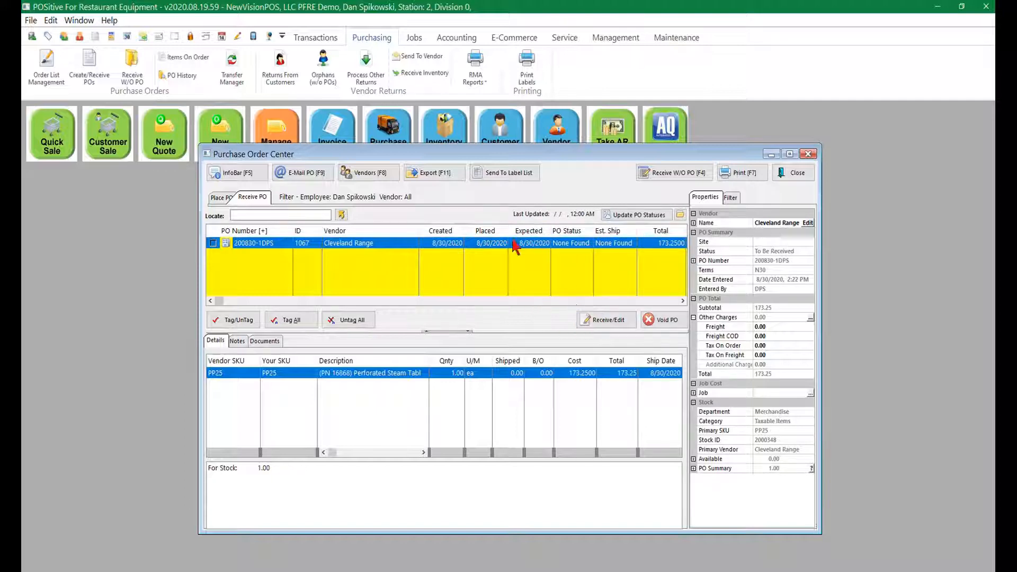
pyautogui.click(610, 322)
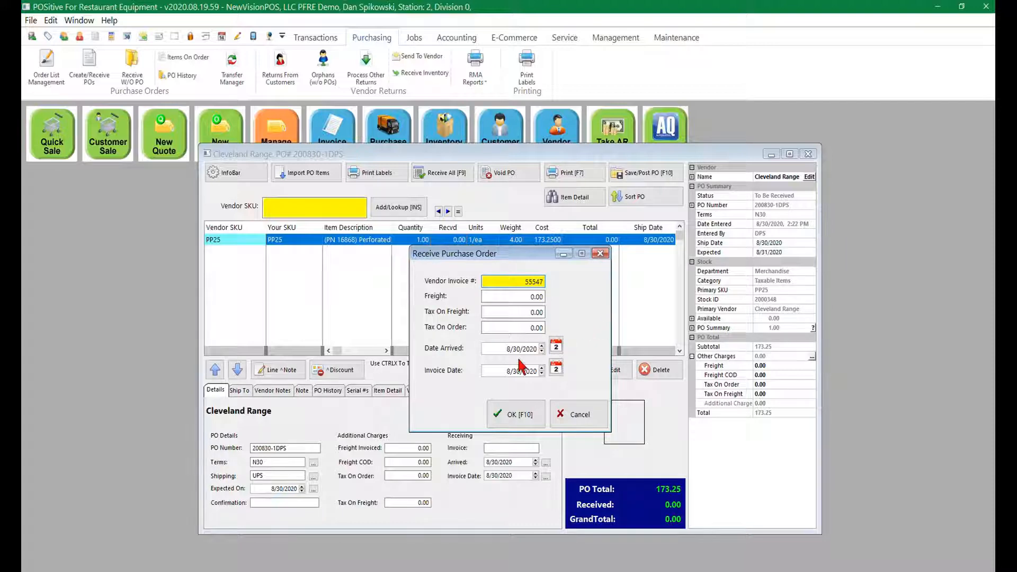
pyautogui.click(522, 415)
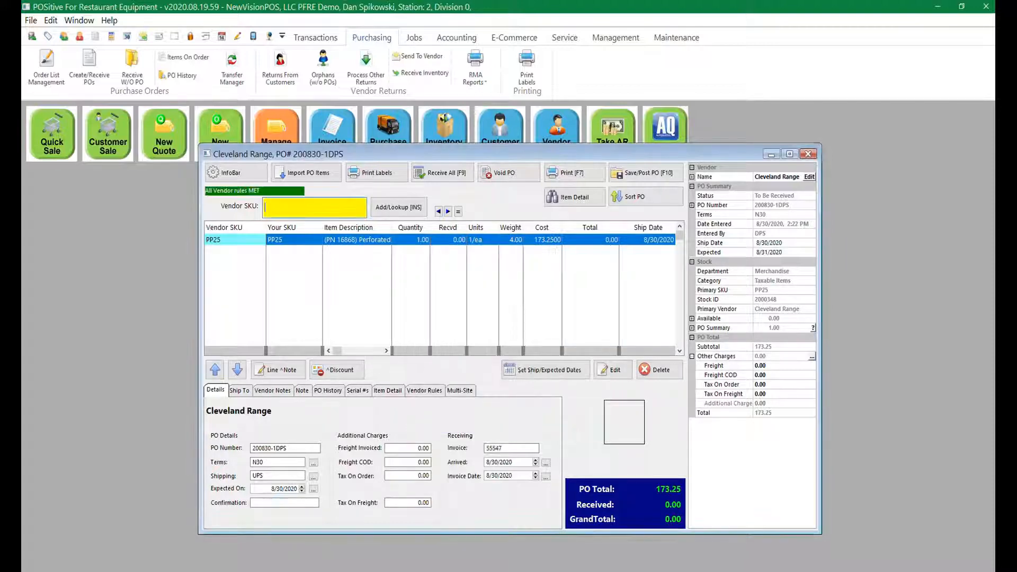
# Step: Set all items as received in full, receive the purchase order immediately, and close the Purchase Order Center
pyautogui.click(451, 174)
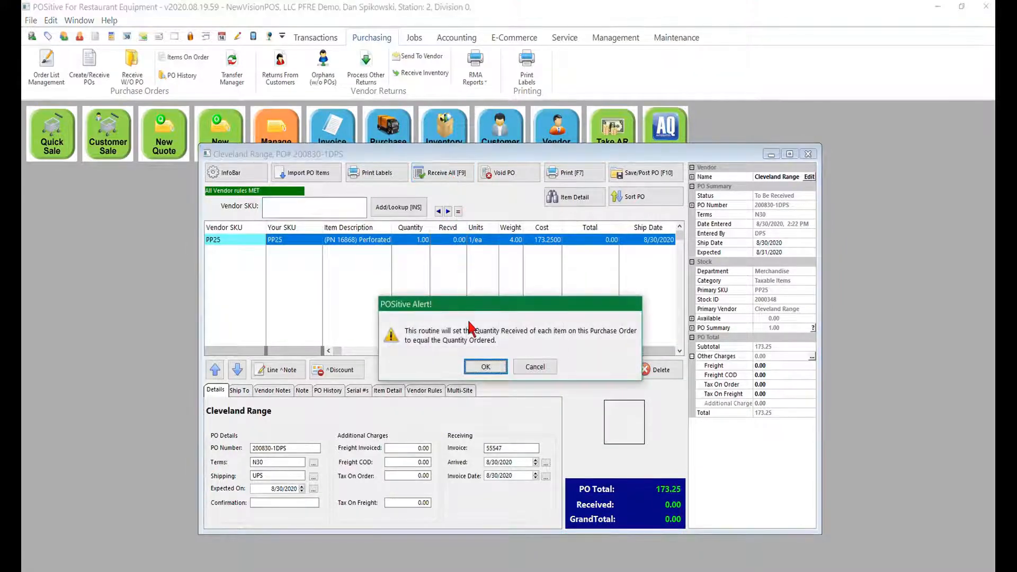
pyautogui.click(483, 365)
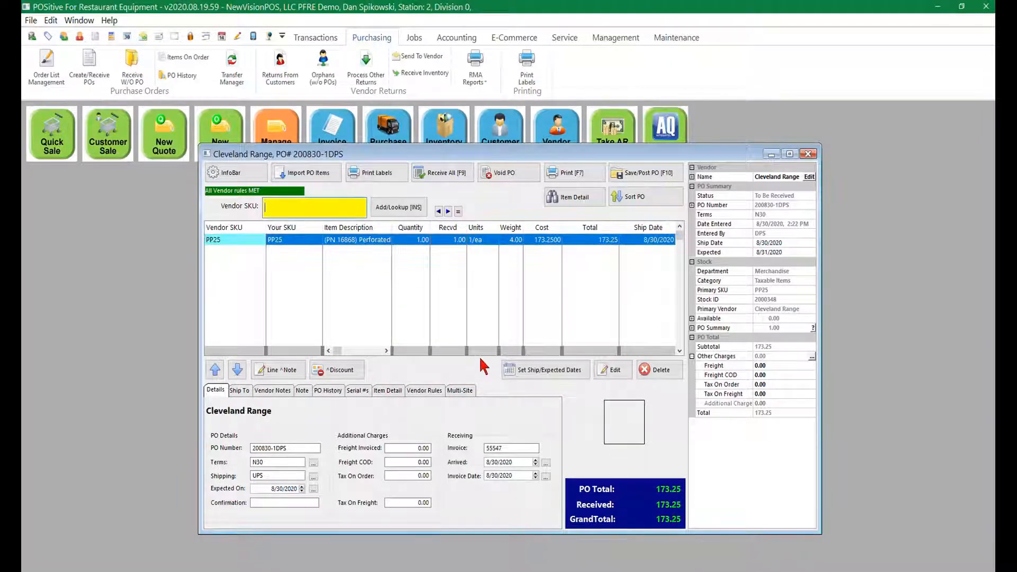
pyautogui.click(643, 175)
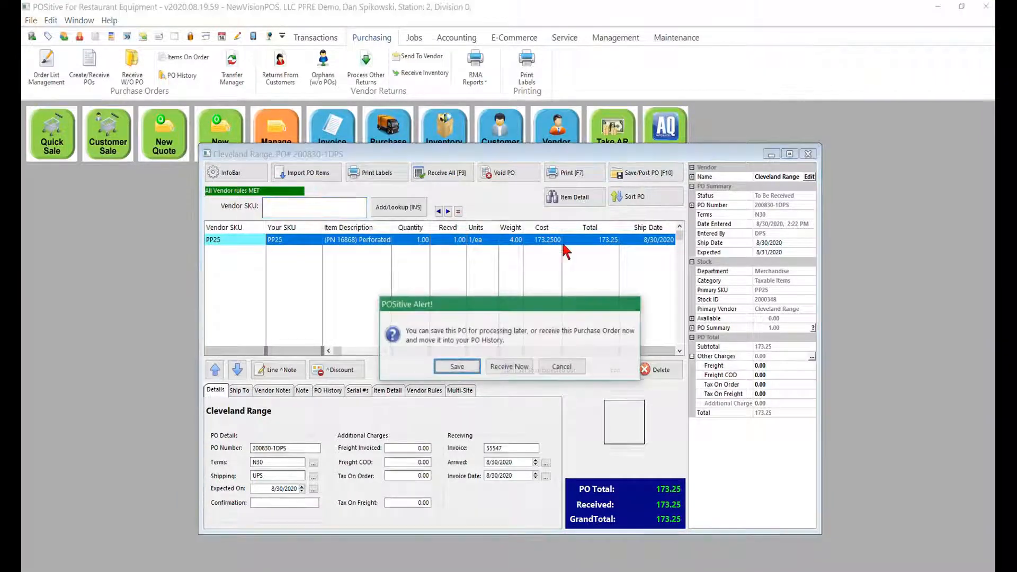
pyautogui.click(507, 374)
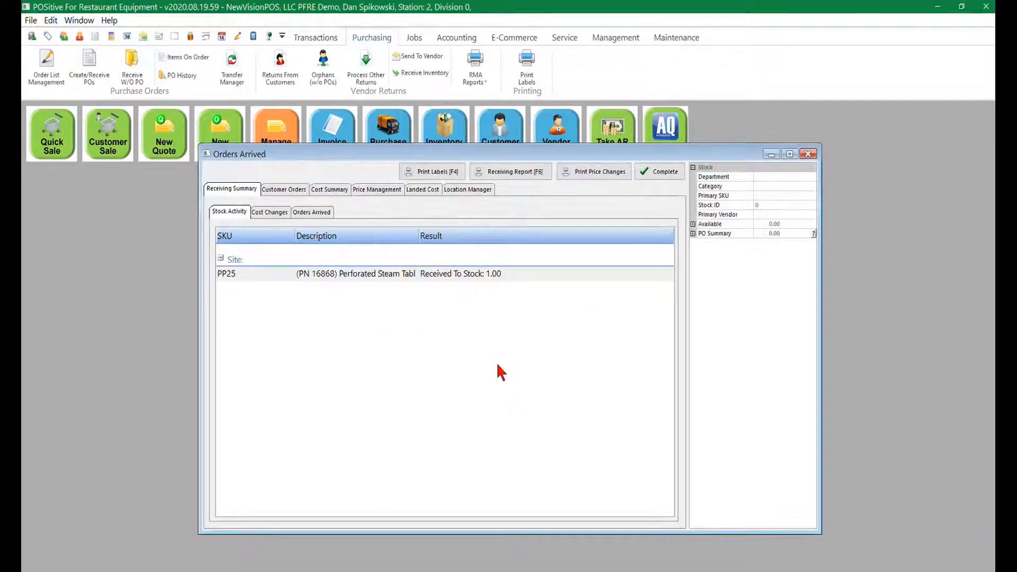
pyautogui.click(664, 173)
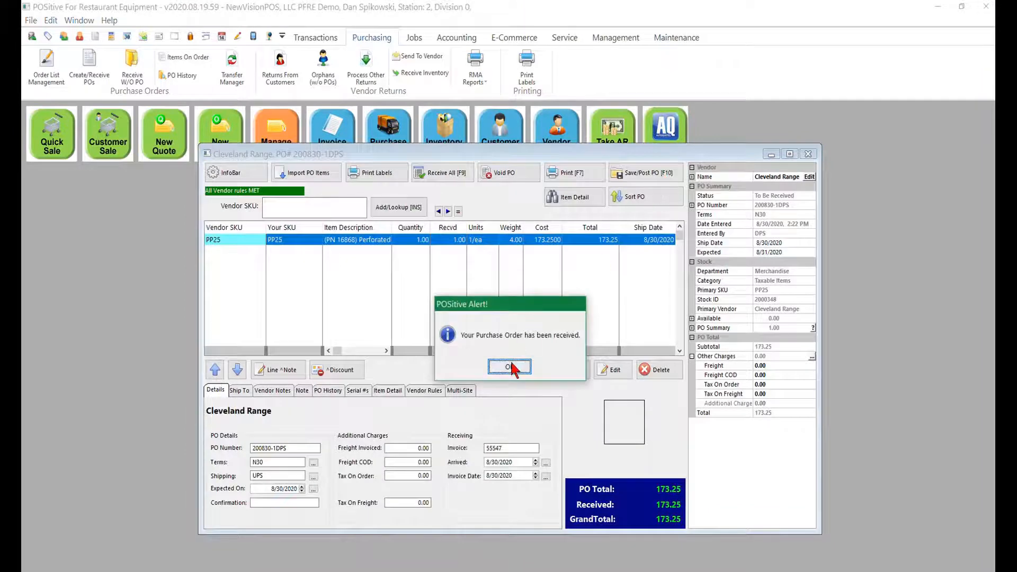
pyautogui.click(510, 367)
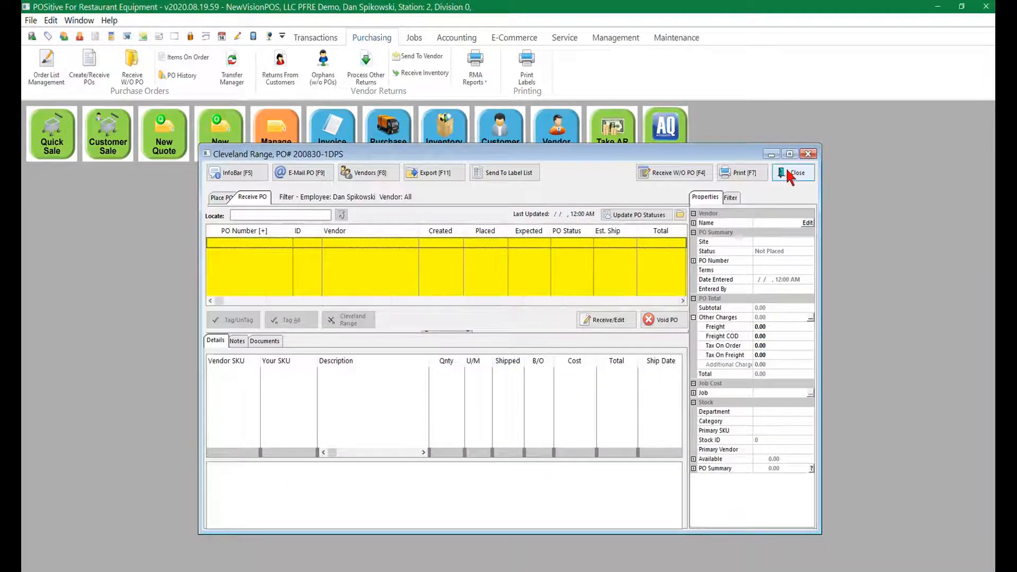
pyautogui.click(790, 175)
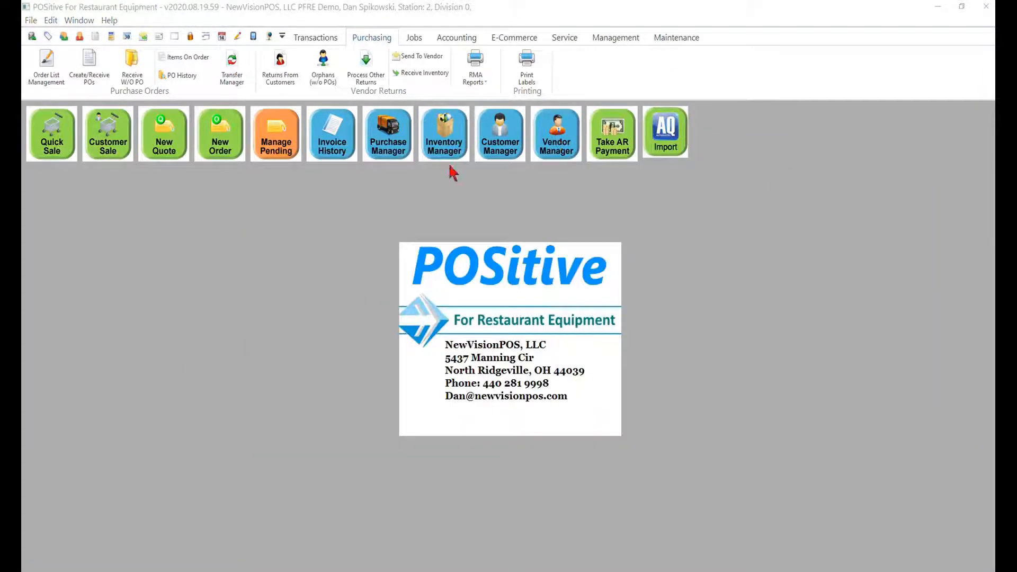
# Step: Locate SKU PP25 in the inventory and examine its current stock records and landed costs per purchase order
pyautogui.click(440, 143)
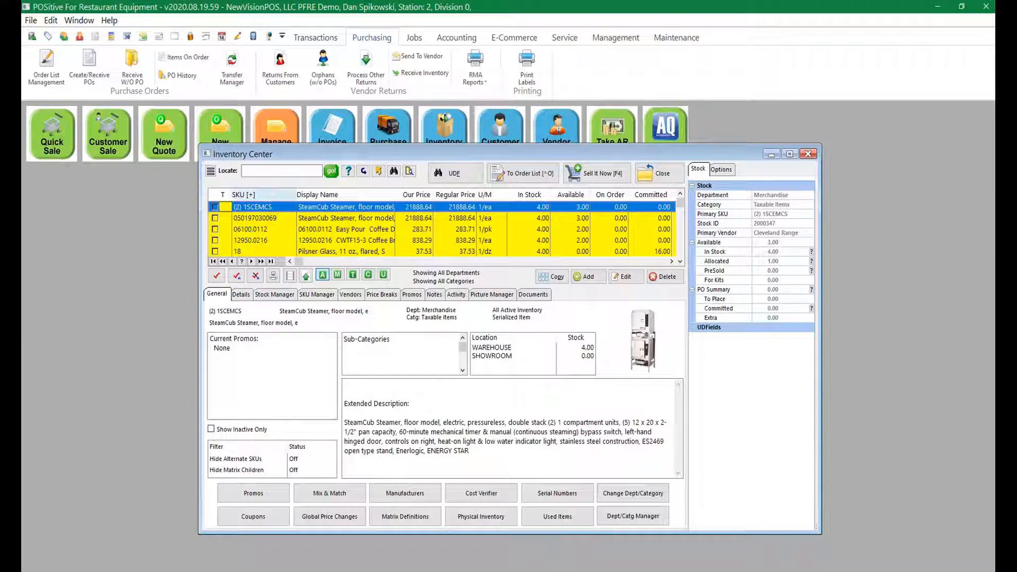
pyautogui.click(270, 195)
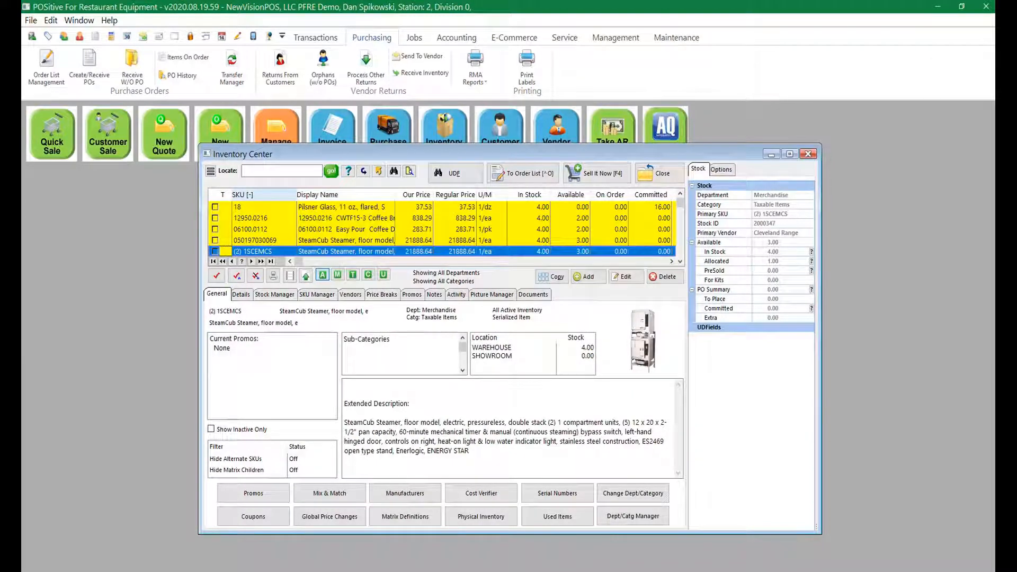
pyautogui.click(265, 171)
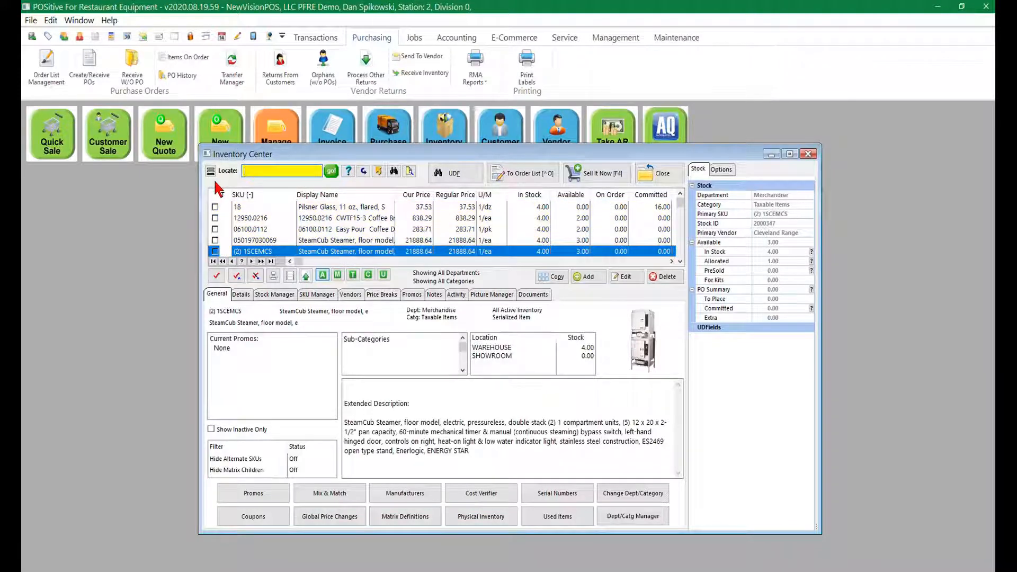
pyautogui.write('PP25')
pyautogui.press('Return')
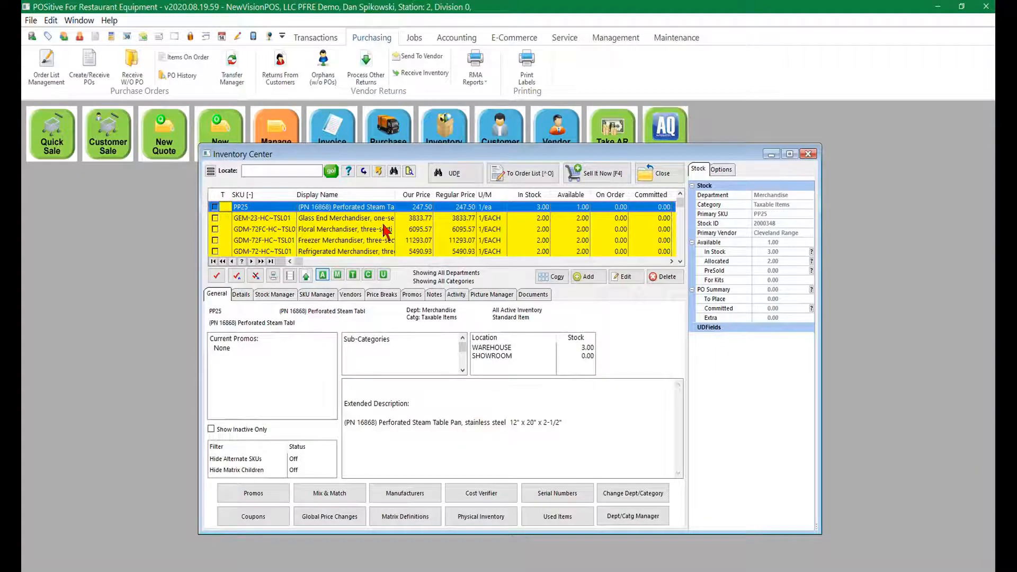
pyautogui.click(273, 294)
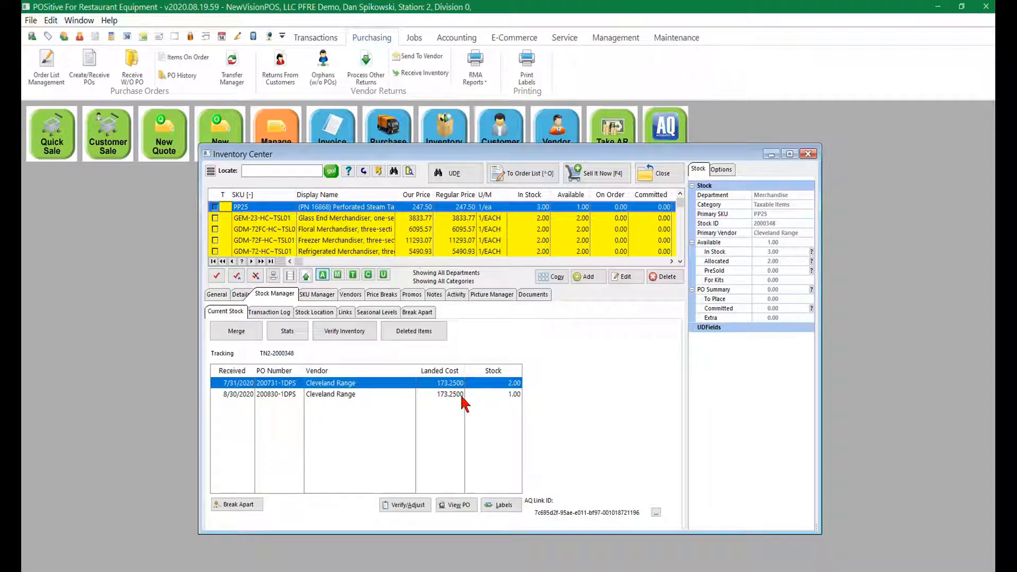
pyautogui.click(663, 174)
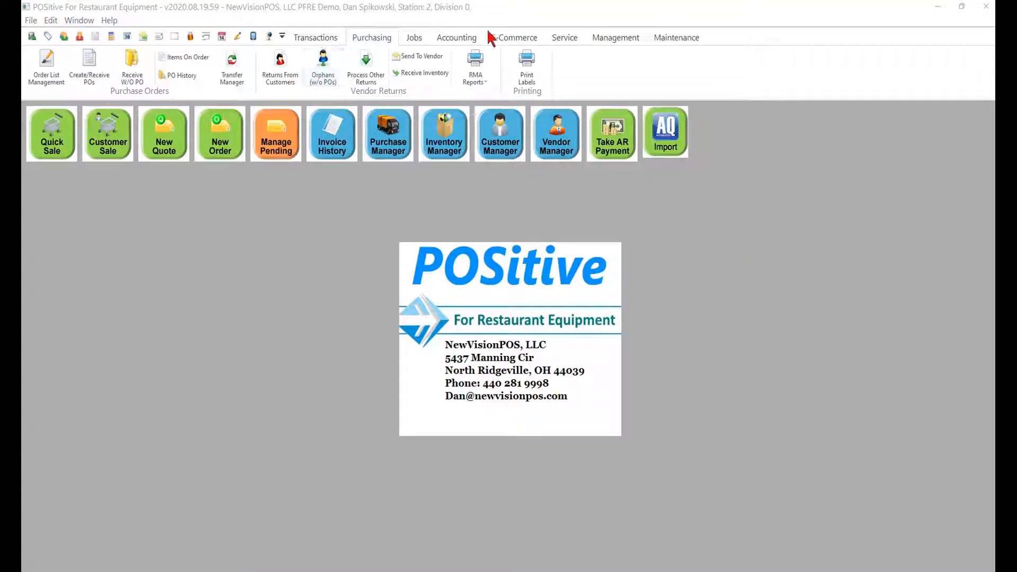
# Step: Edit the unposted Cleveland Range invoice in accounts payable and set the PP25 item's cost to 182.00
pyautogui.click(453, 37)
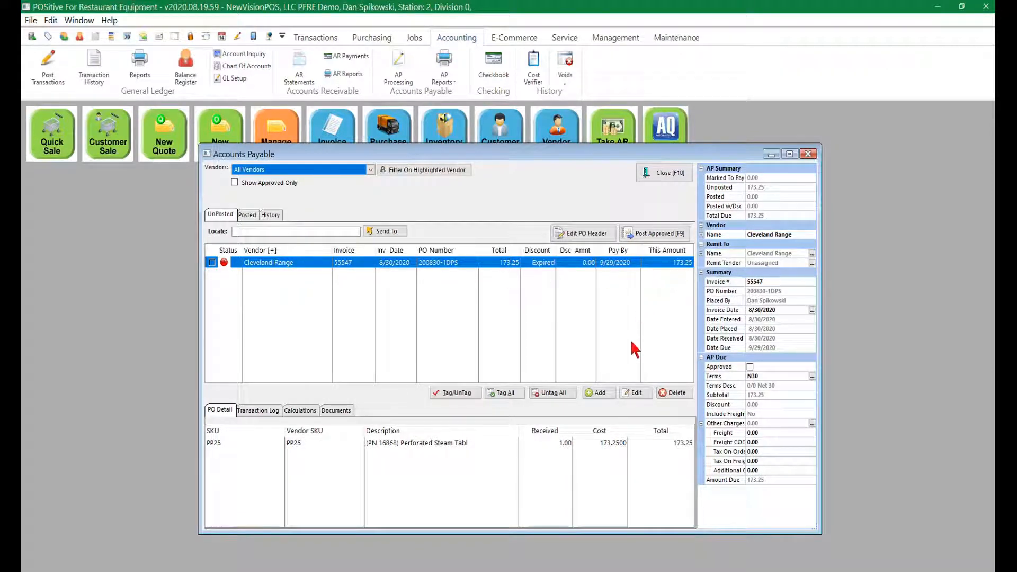
pyautogui.click(636, 392)
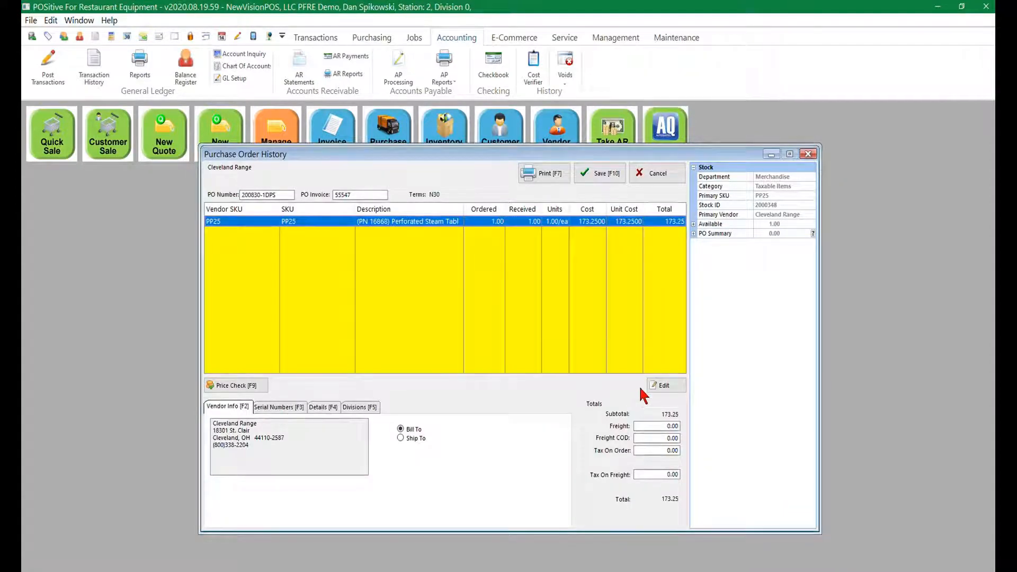
pyautogui.click(660, 385)
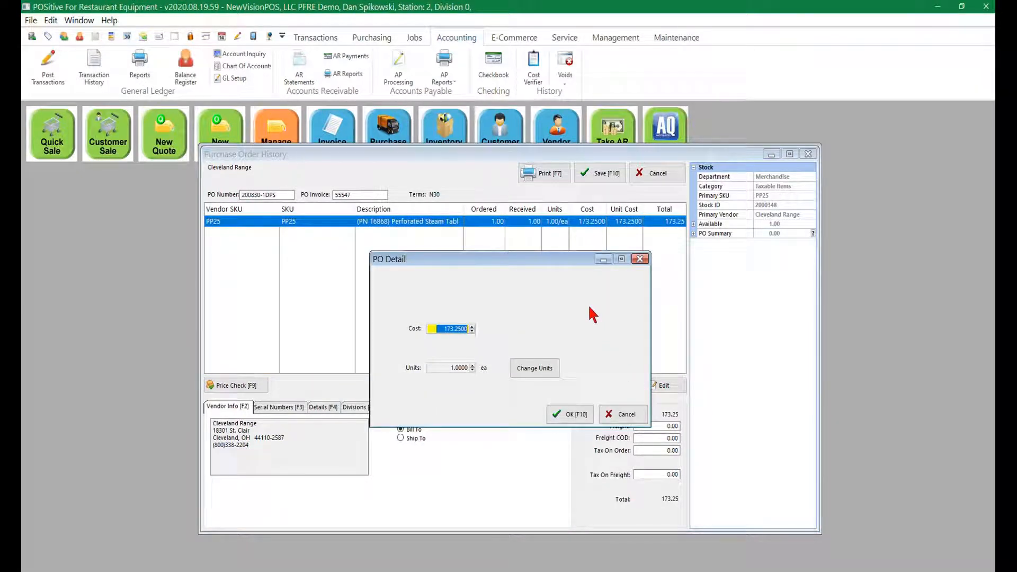
pyautogui.write('182.00')
pyautogui.click(579, 416)
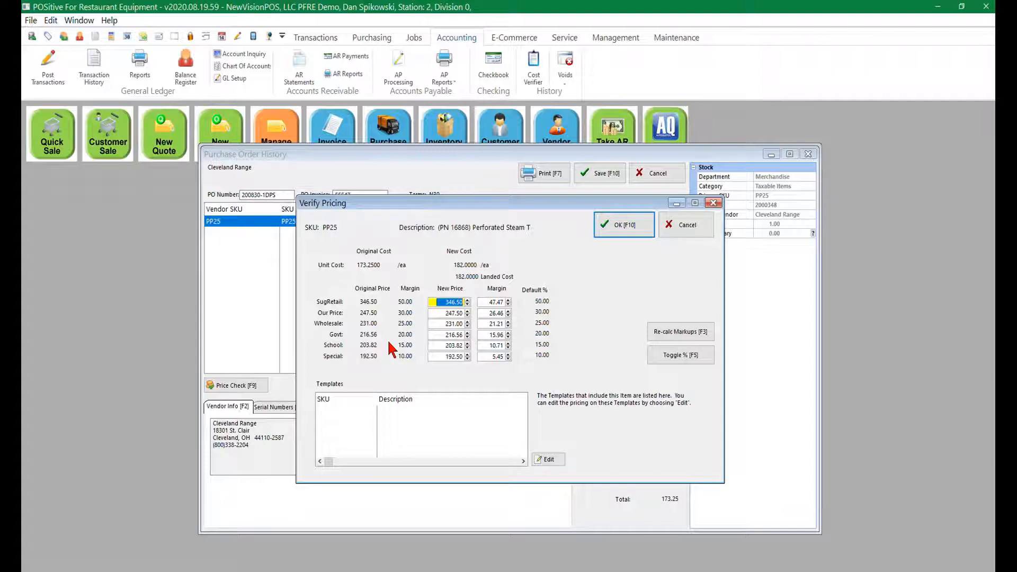
# Step: Recalculate the PP25 selling prices from the default markups and save the corrected purchase order
pyautogui.click(684, 329)
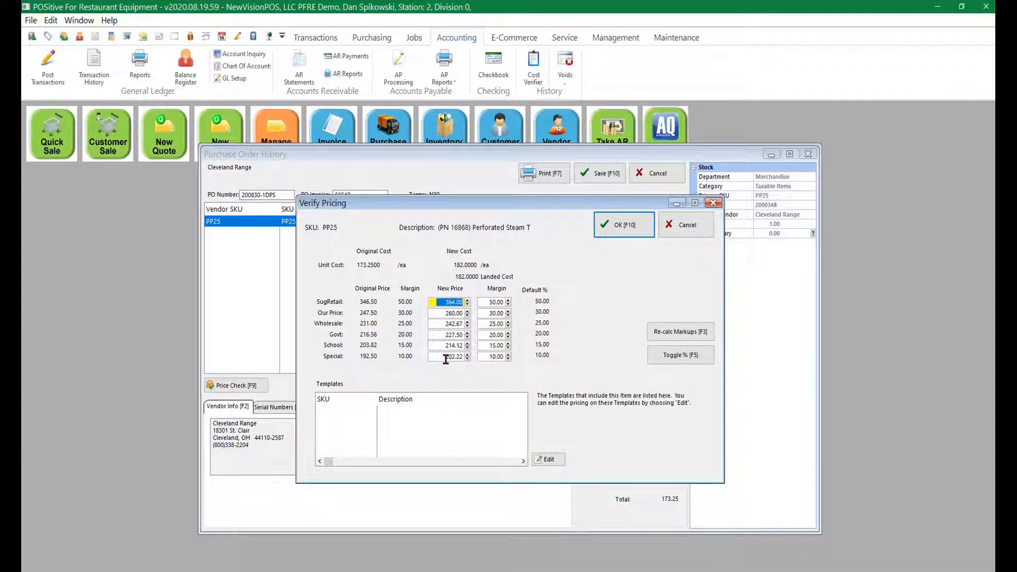
pyautogui.click(629, 227)
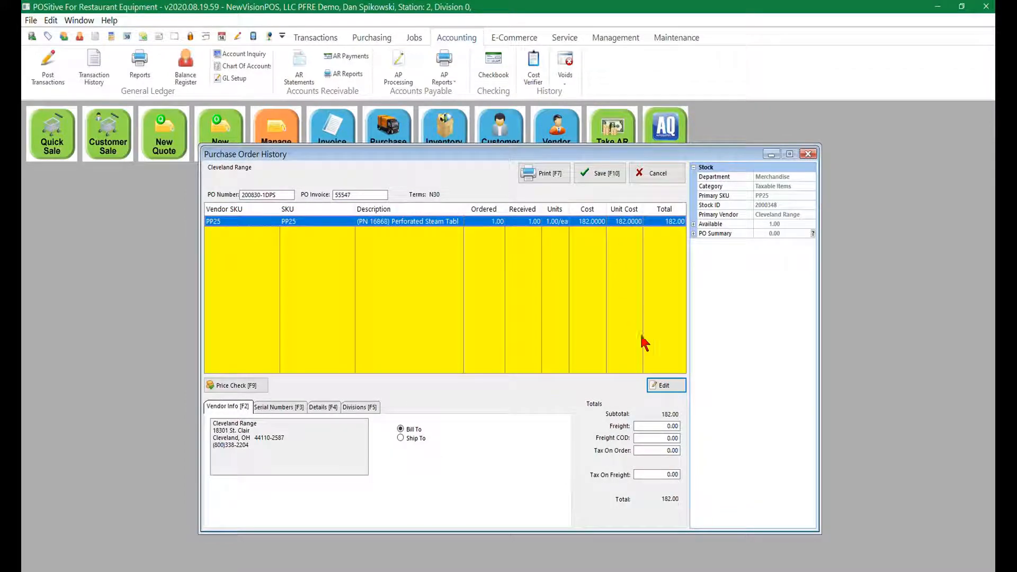
pyautogui.click(618, 181)
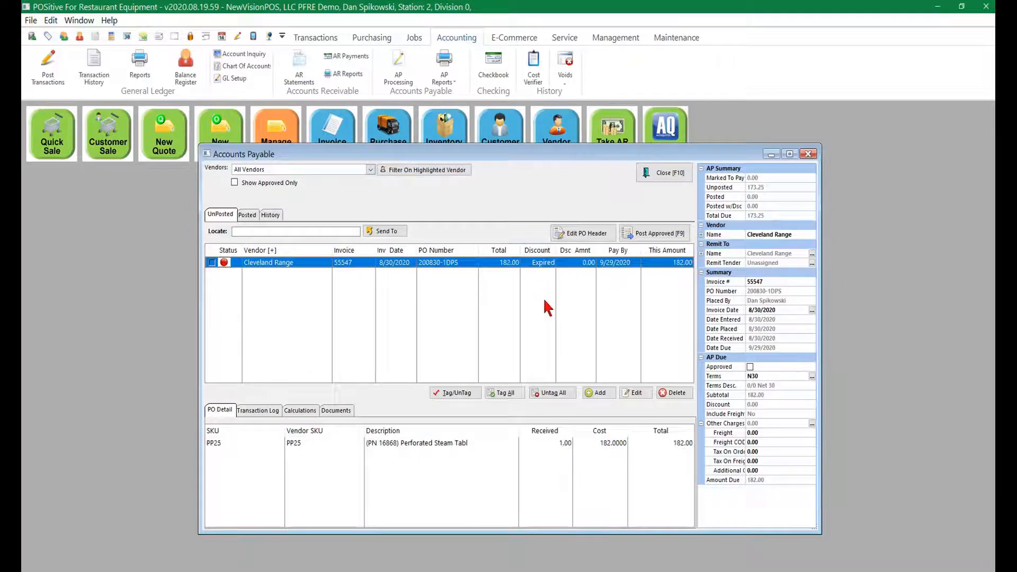
# Step: Close accounts payable, then locate SKU PP25 in the inventory and check the landed cost of its stock received on the corrected purchase order
pyautogui.click(668, 173)
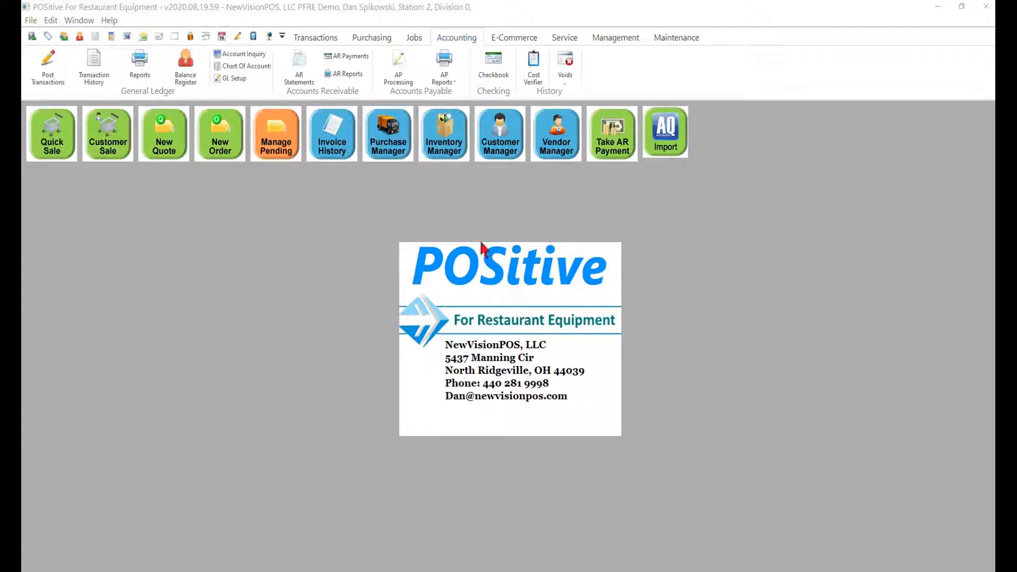
pyautogui.click(446, 130)
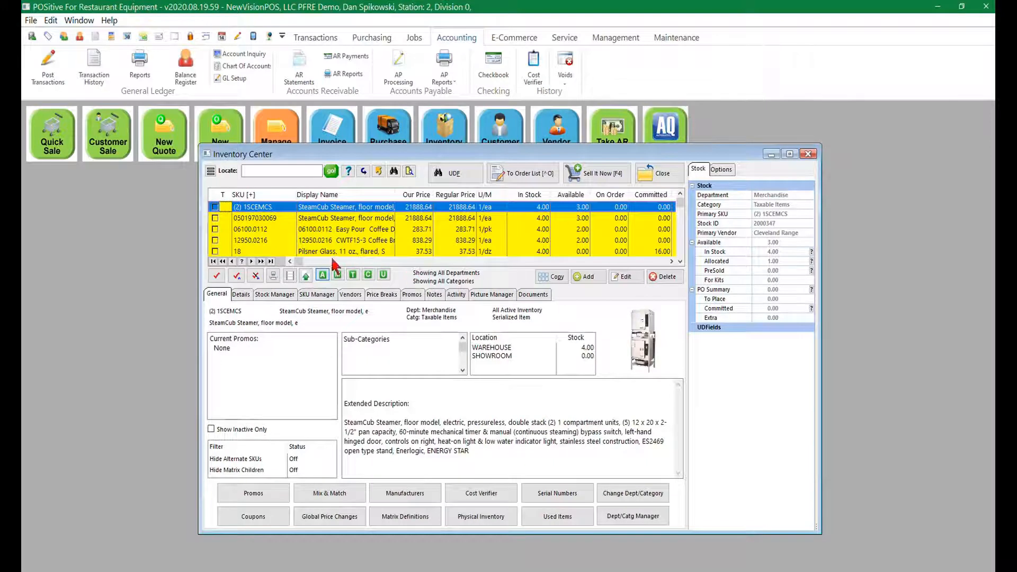
pyautogui.click(266, 173)
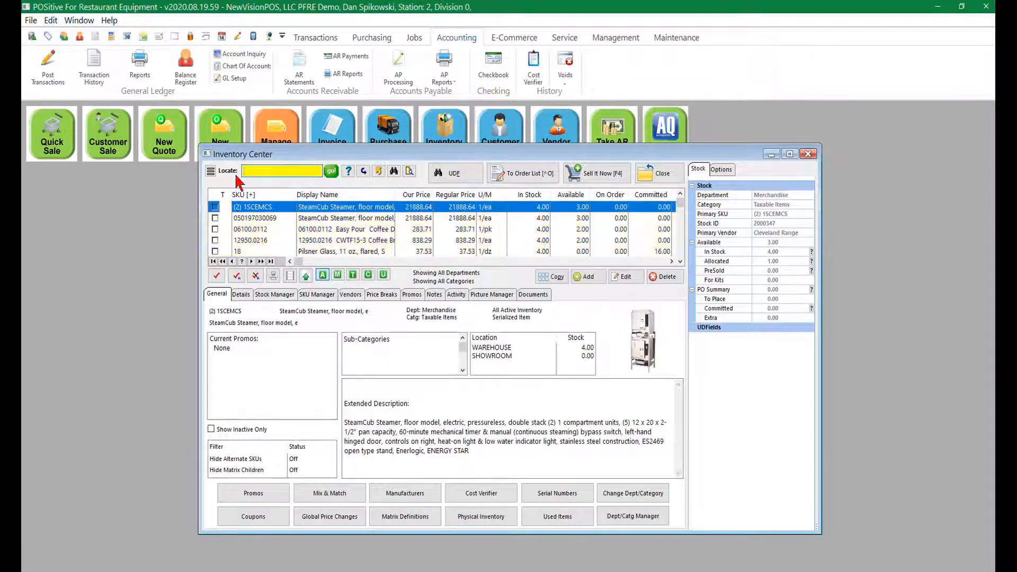
pyautogui.write('PP25')
pyautogui.press('Return')
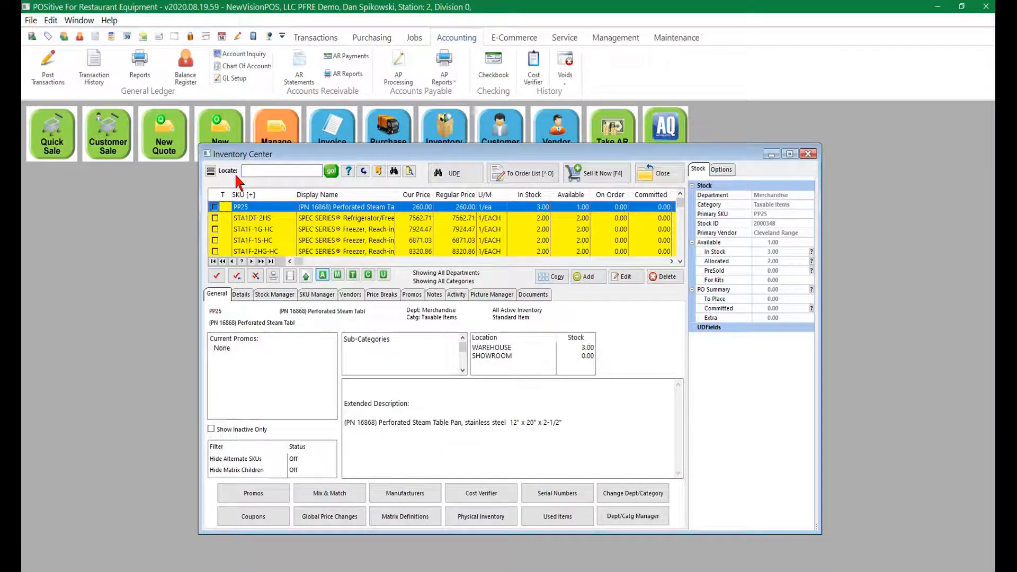
pyautogui.click(281, 296)
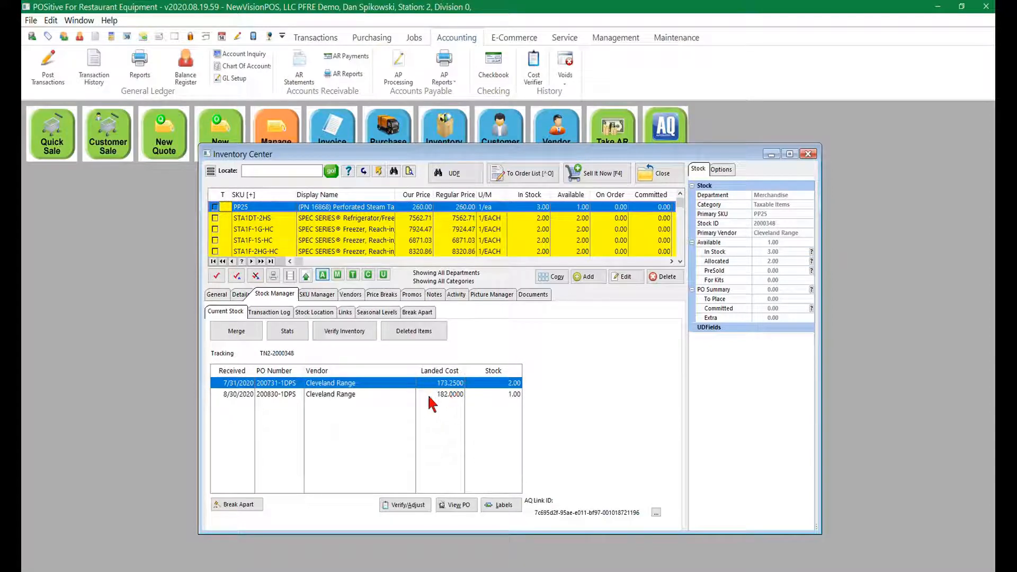
pyautogui.click(652, 175)
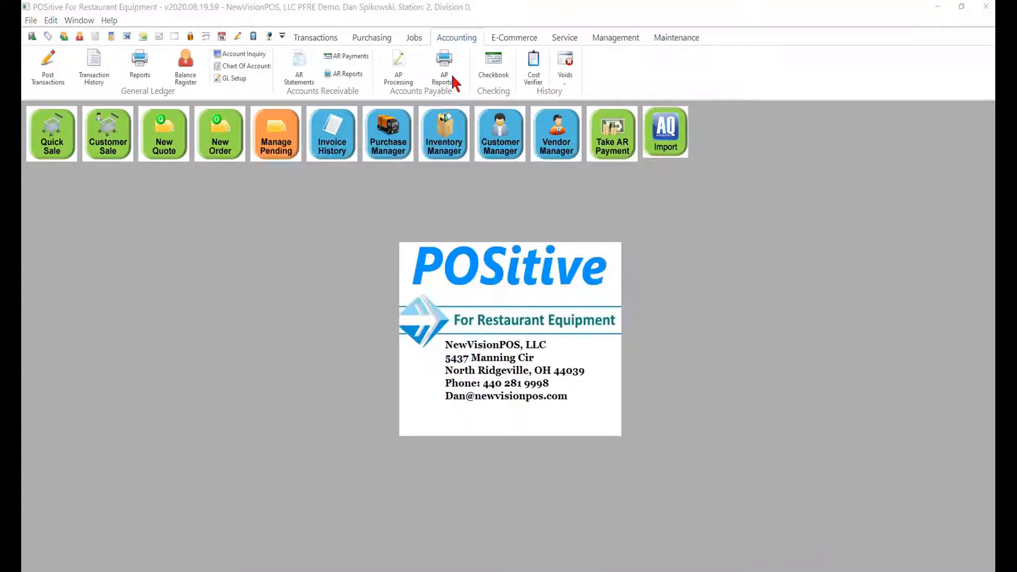
# Step: Examine the unposted journal entries for the original PP25 stock receipt, its reversal, and the corrected stock receipt
pyautogui.click(458, 37)
pyautogui.click(48, 66)
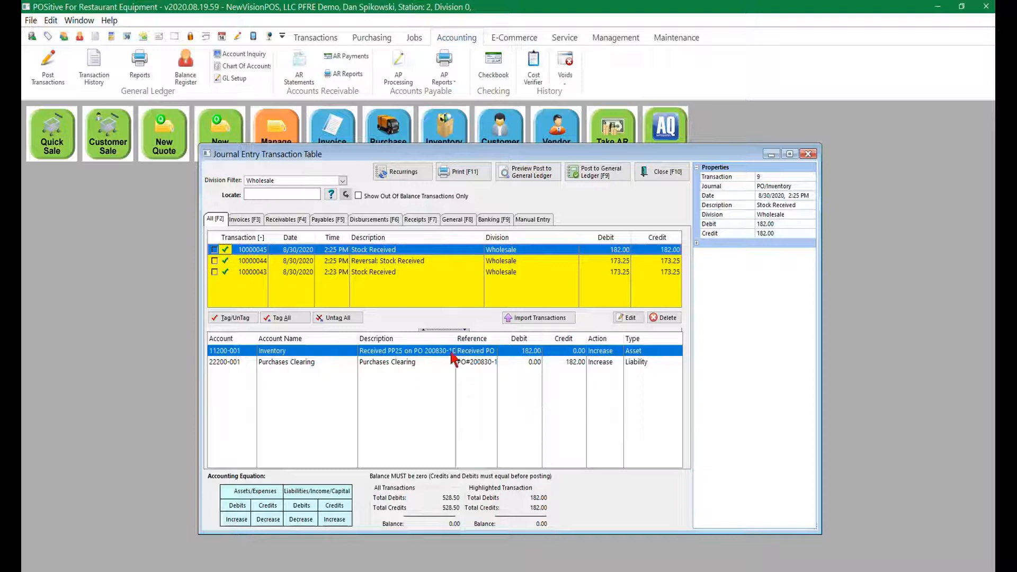
pyautogui.click(379, 272)
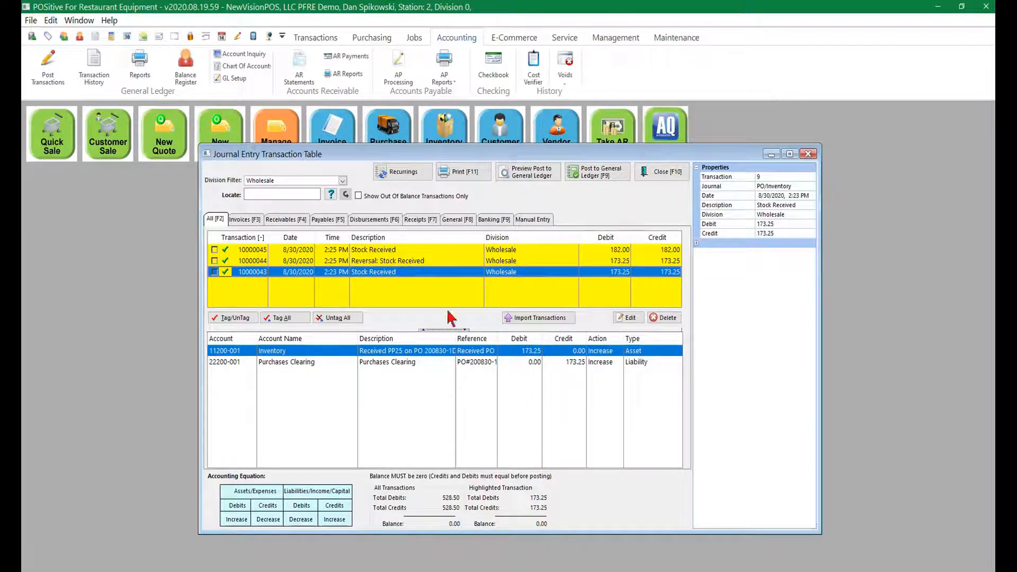
pyautogui.click(410, 263)
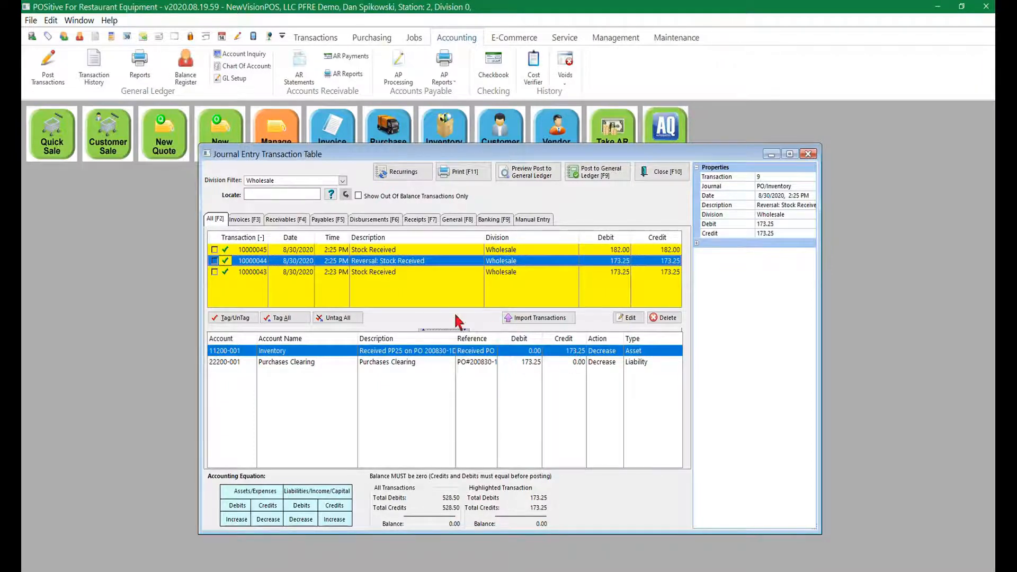
pyautogui.click(383, 253)
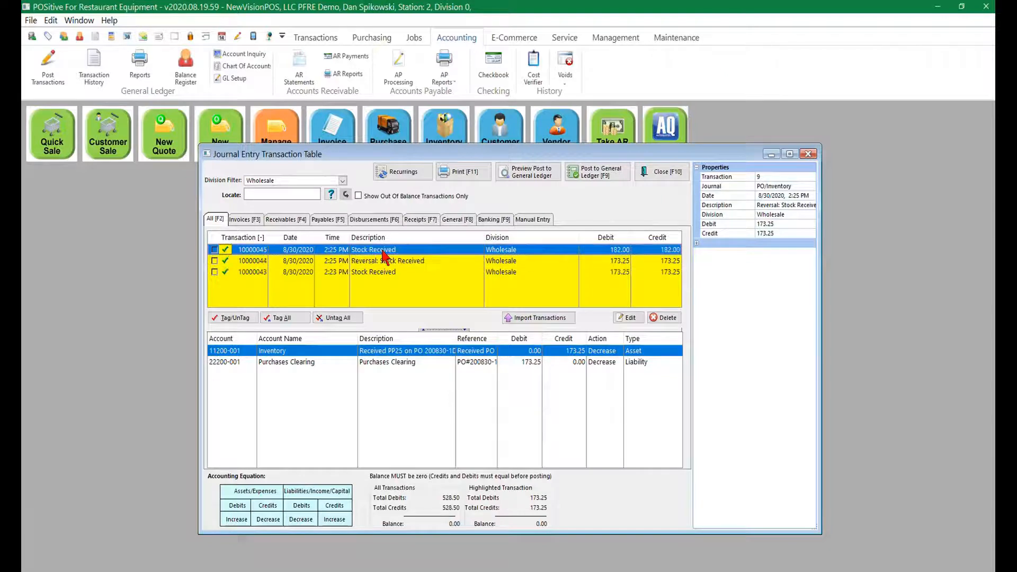